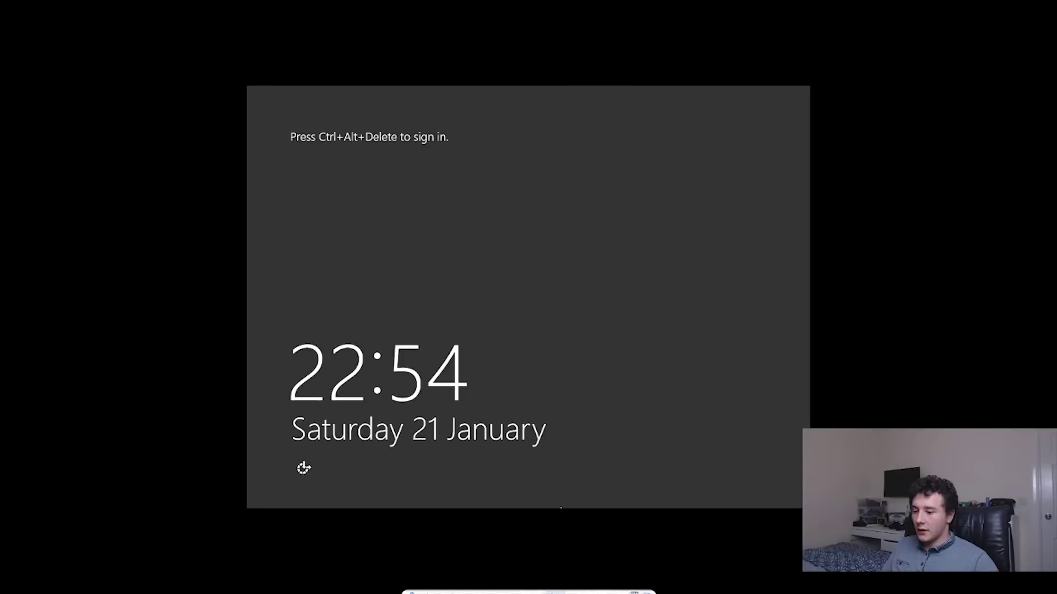
Attach the VM's network adapter to the DemmSec internal network, then sign in to Windows Server.
left_click(529, 588)
mouse_move(547, 517)
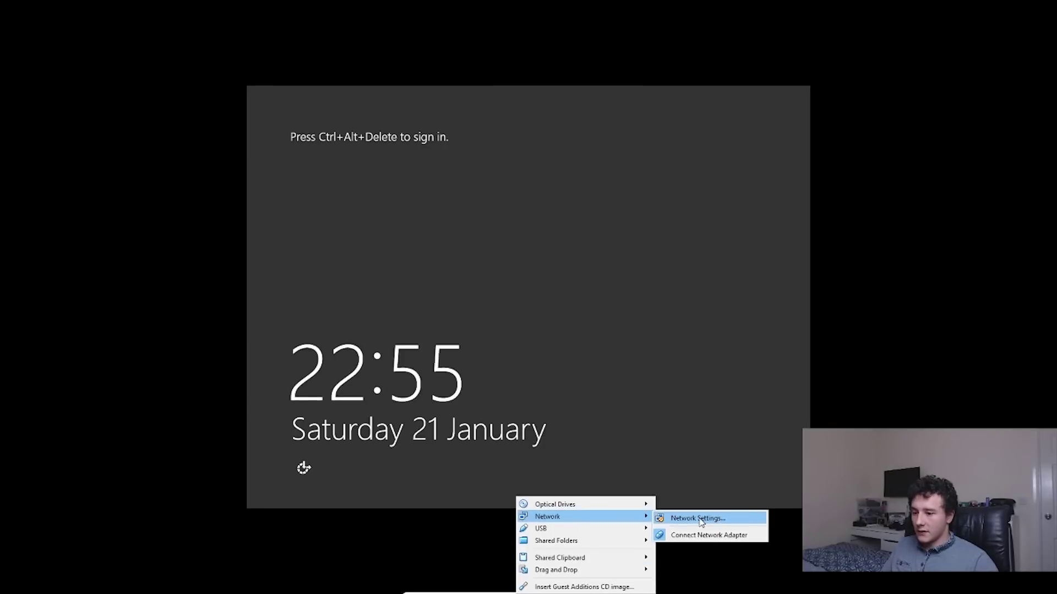
left_click(698, 518)
left_click(525, 246)
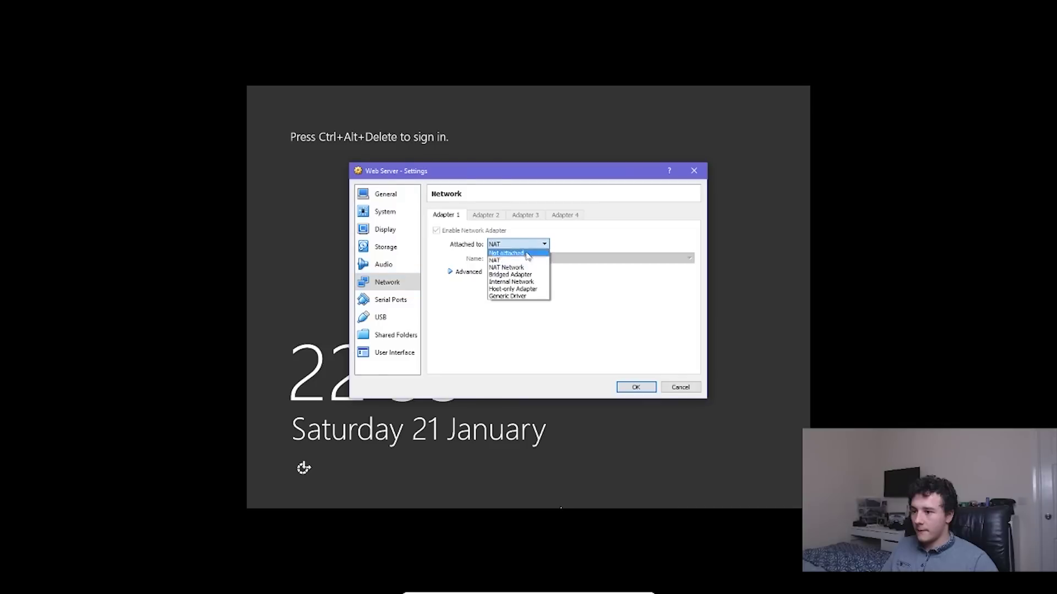
left_click(529, 283)
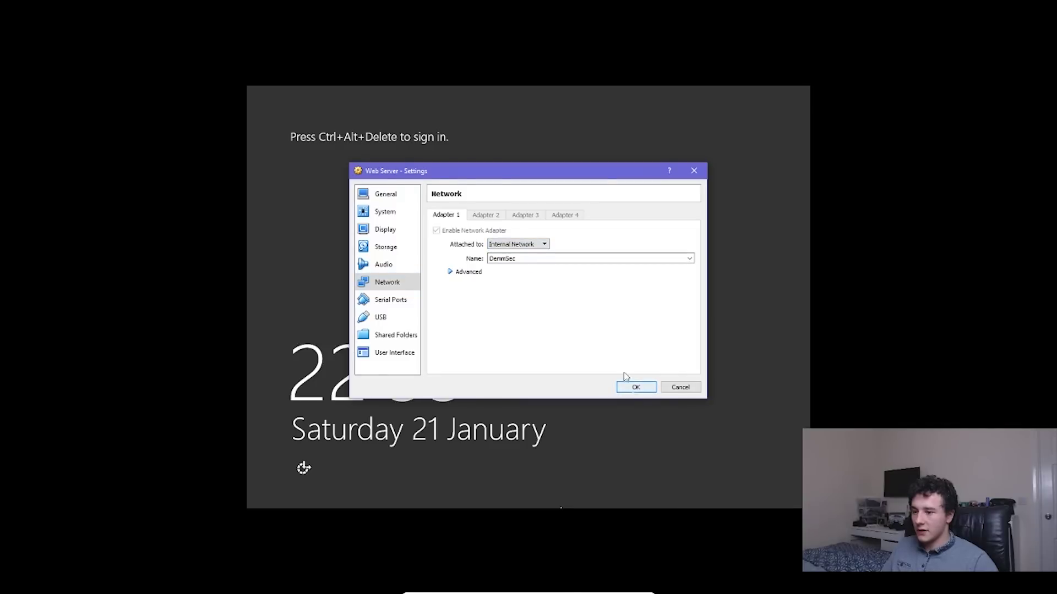
left_click(635, 388)
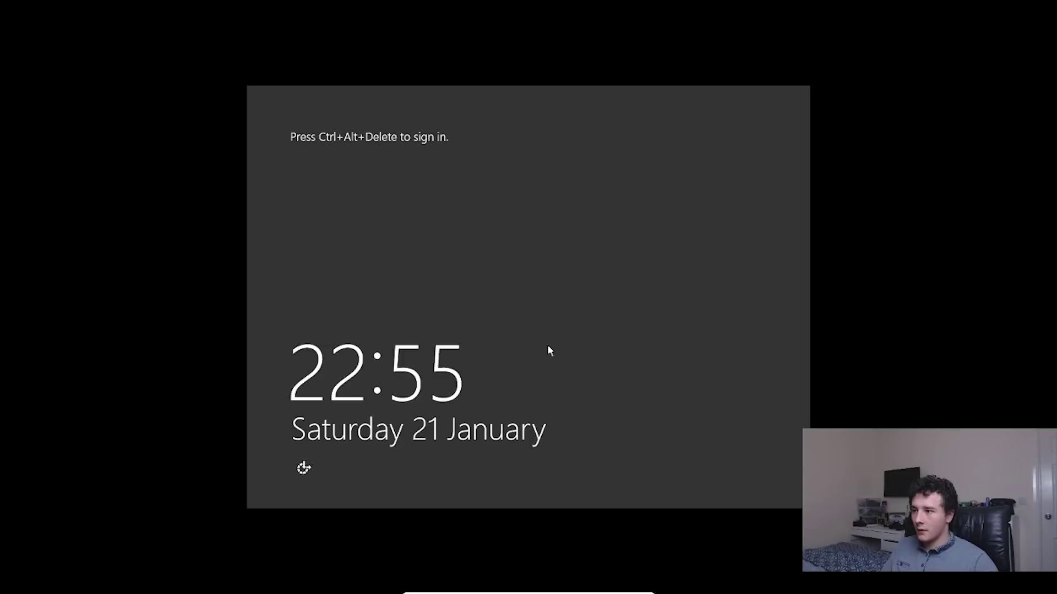
key("ctrl+alt+Delete")
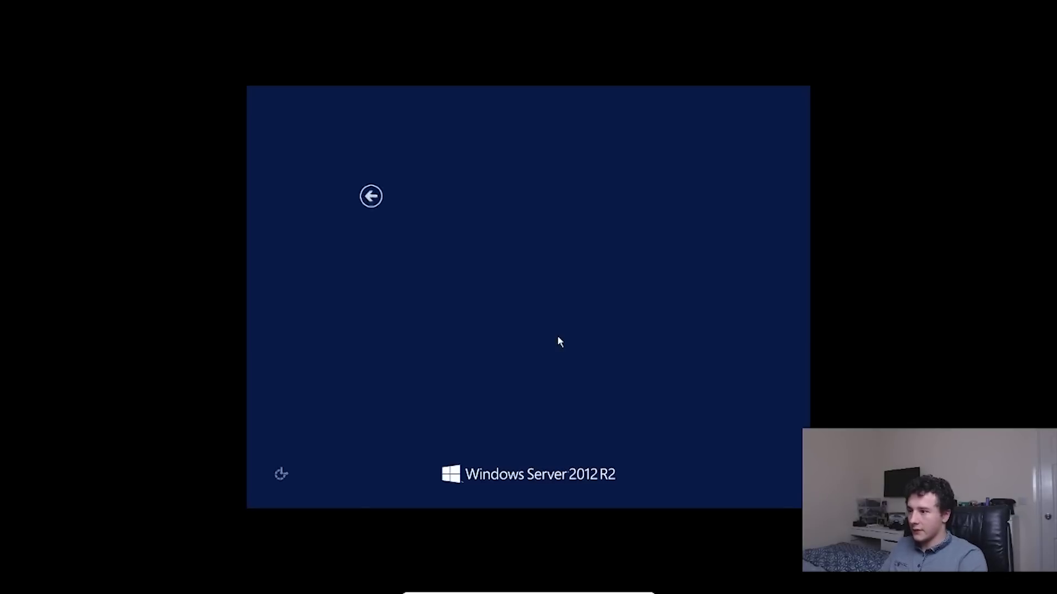
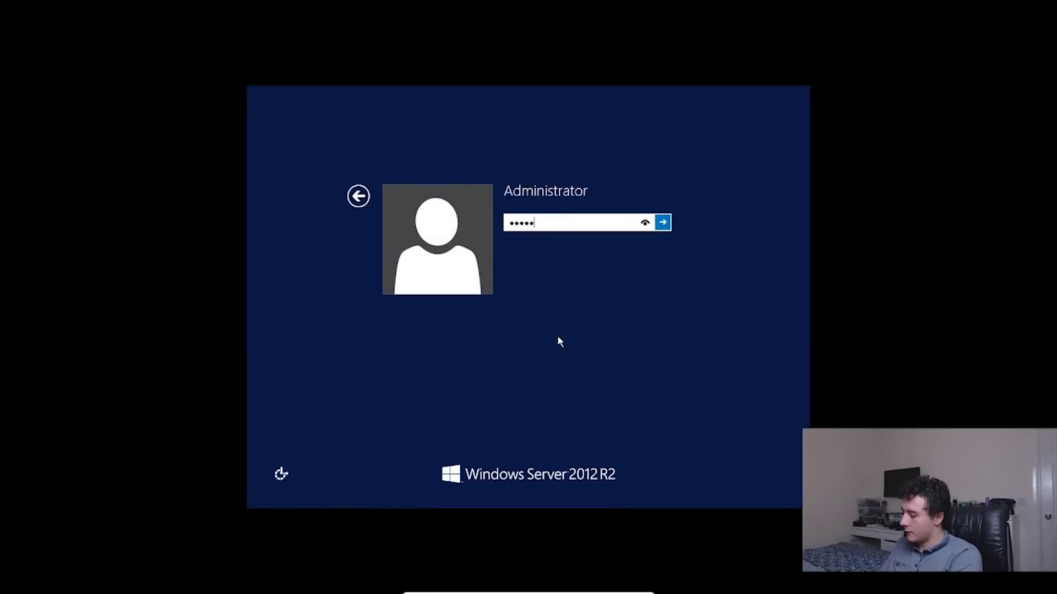
key("Return")
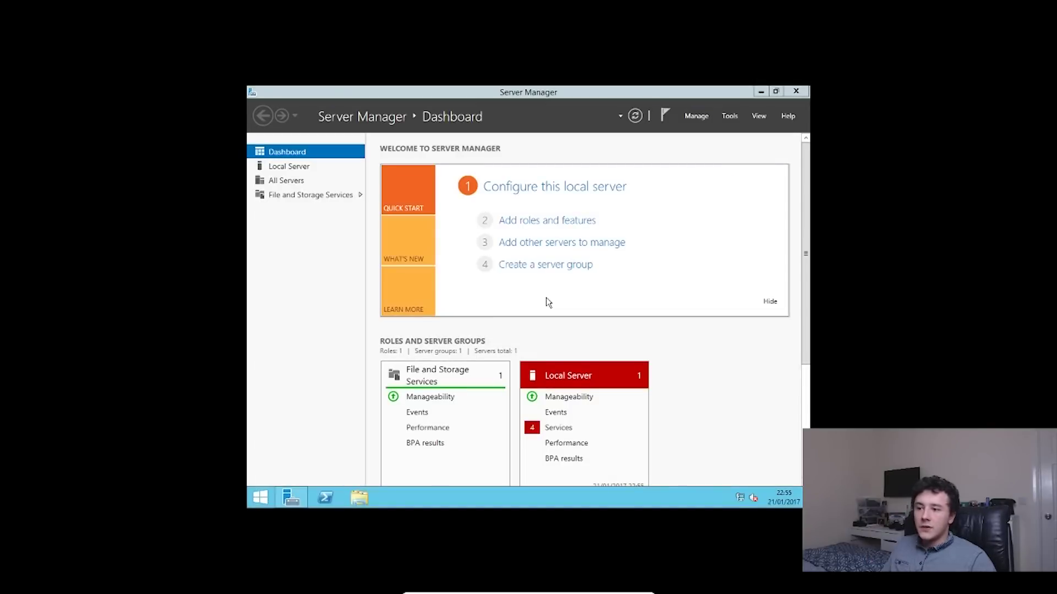
Run a role-based install on the local server, selecting Web Server (IIS) with its management tools.
left_click(547, 220)
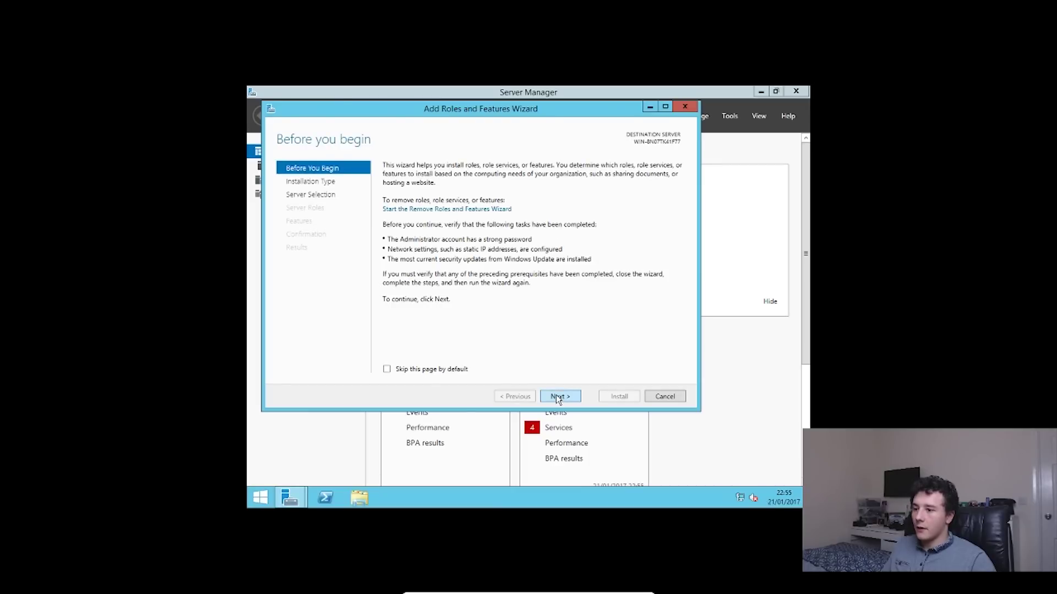
left_click(558, 397)
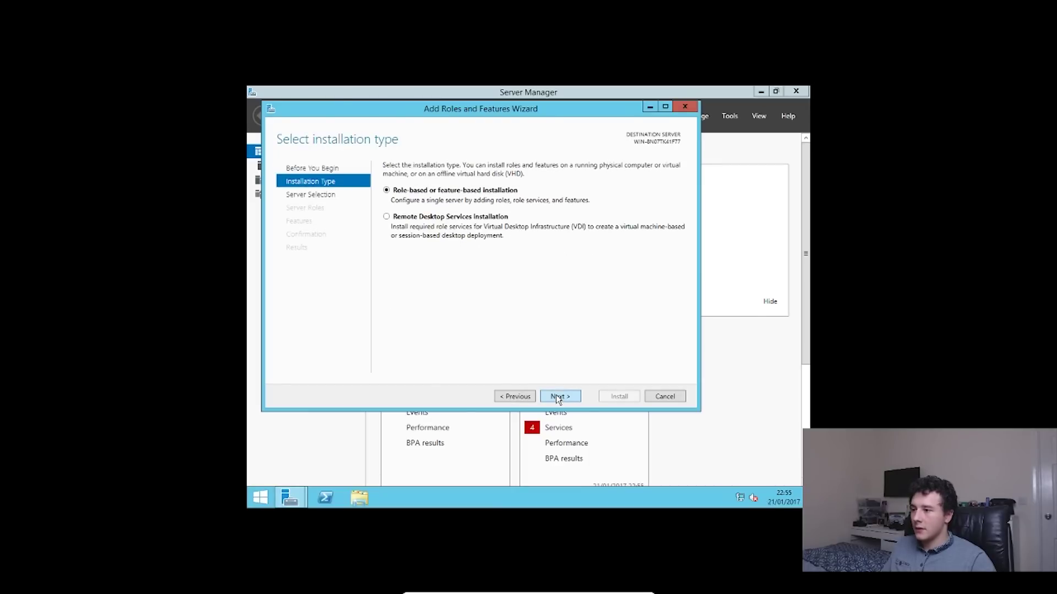
left_click(558, 400)
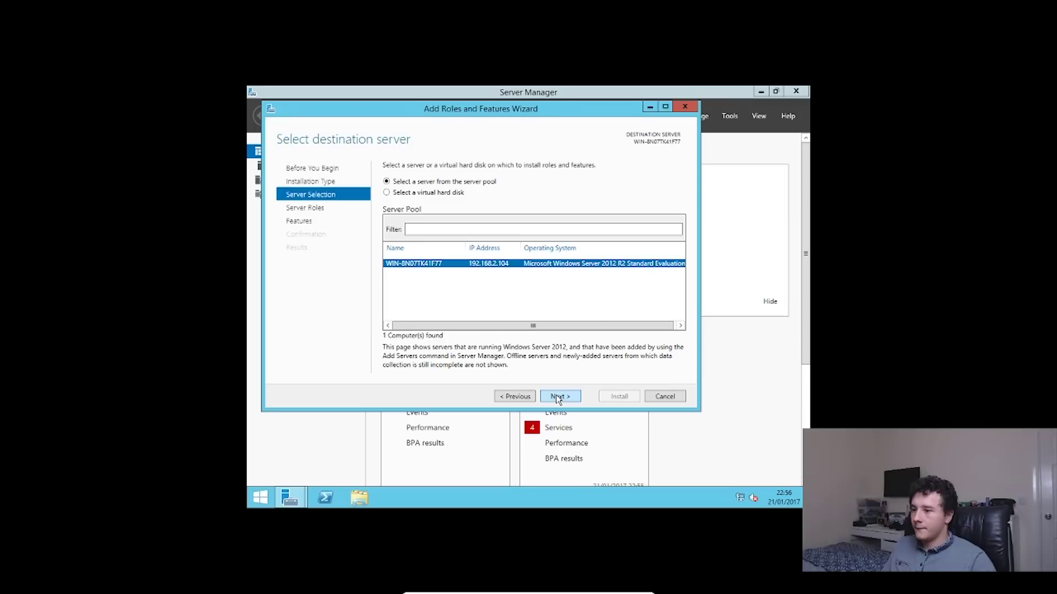
left_click(558, 400)
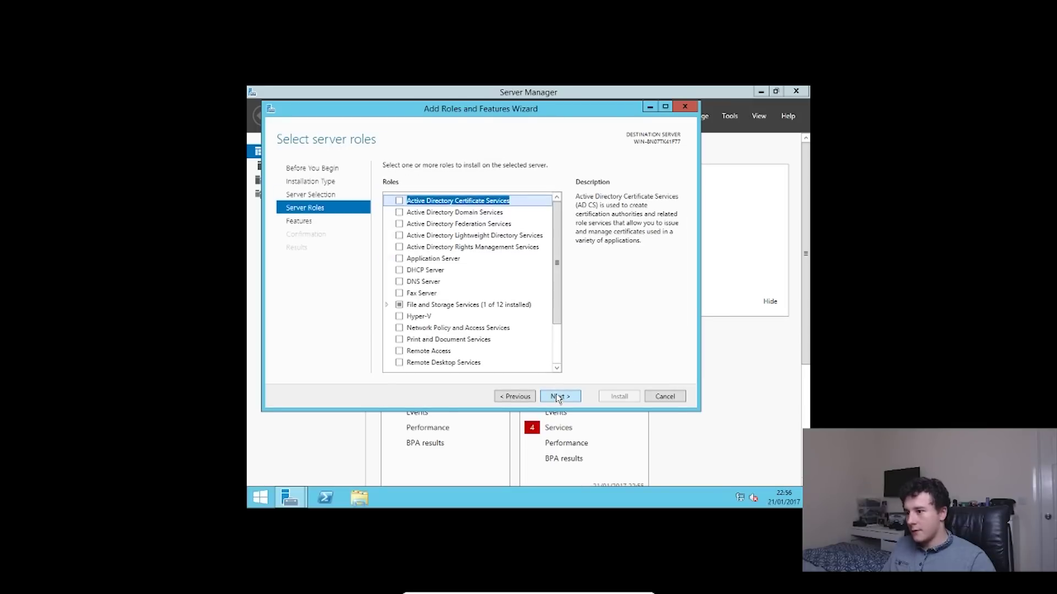
scroll(508, 296, "down", 2)
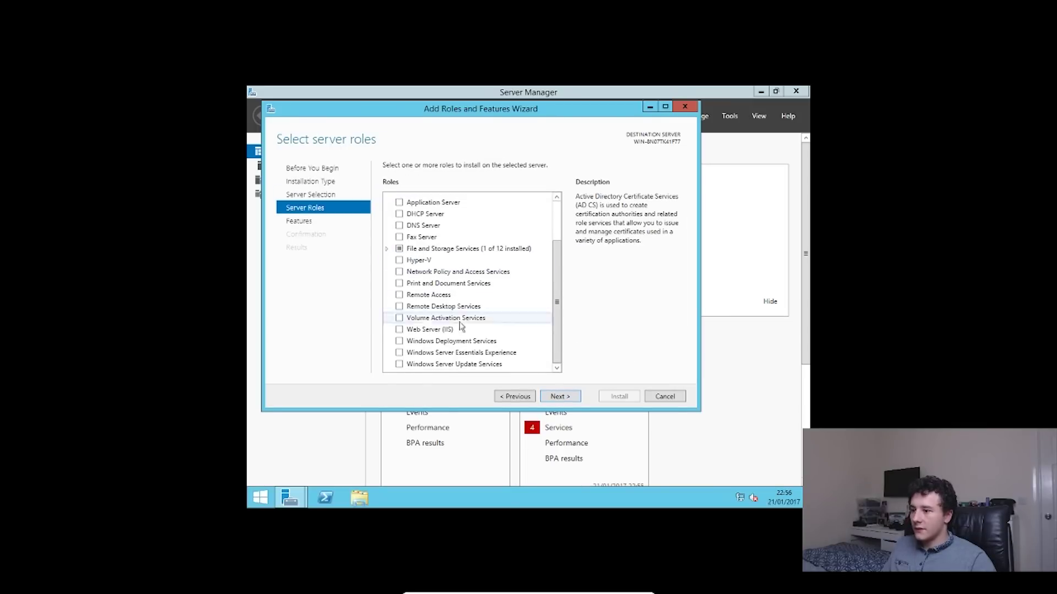
left_click(400, 330)
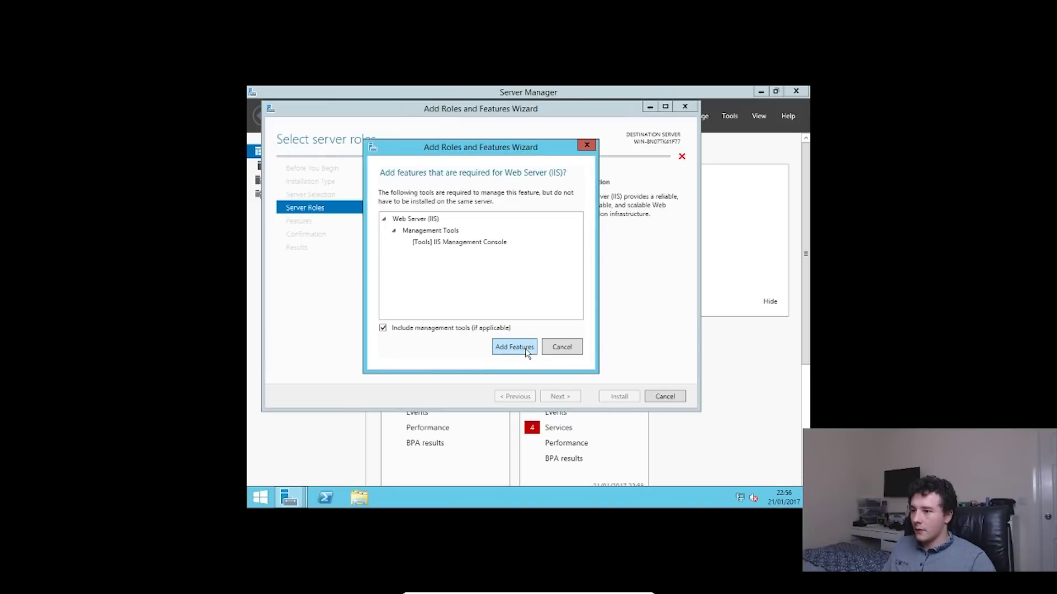
left_click(526, 352)
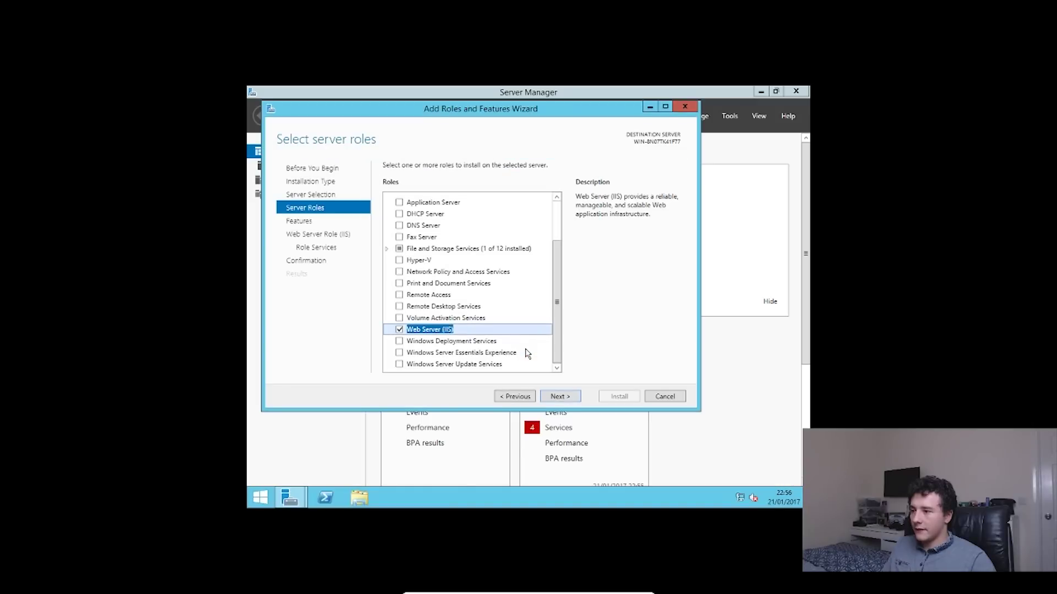
Add the FTP Server role service and start installing the IIS and FTP roles.
left_click(558, 398)
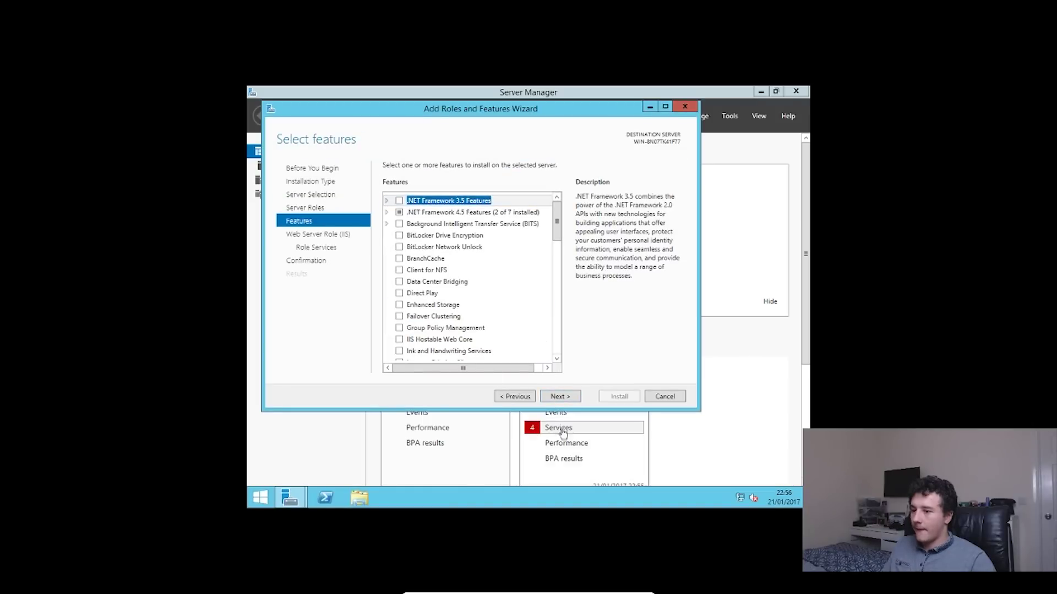
left_click(569, 396)
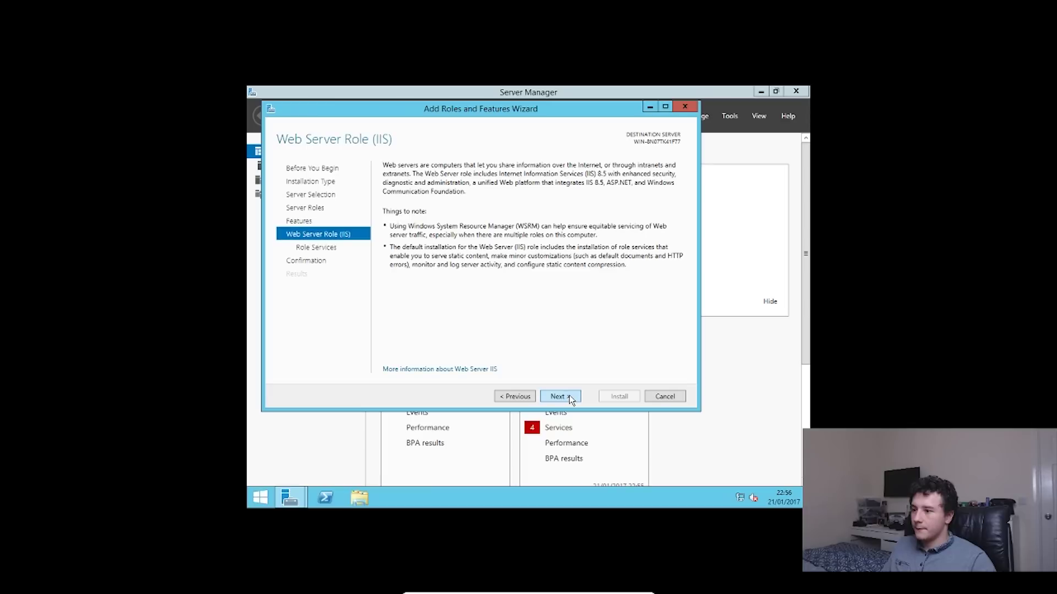
left_click(569, 395)
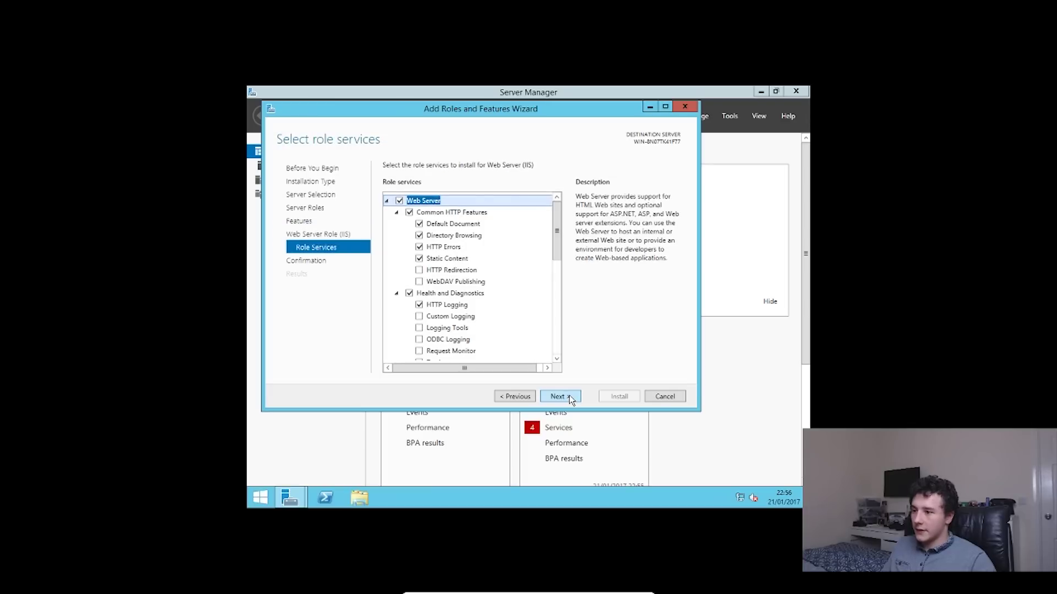
scroll(546, 291, "down", 3)
scroll(546, 292, "down", 2)
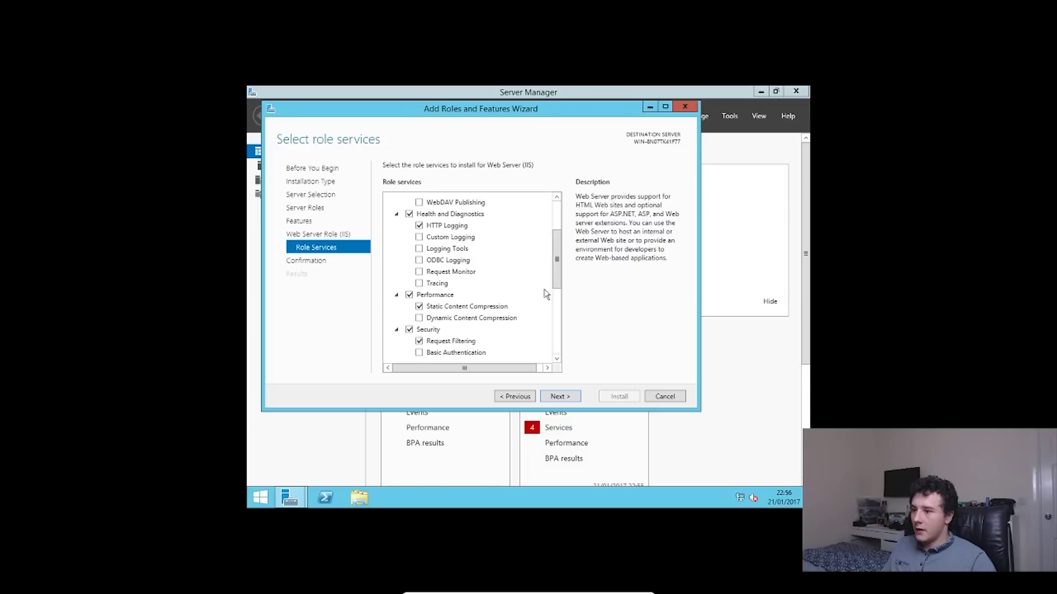
scroll(545, 292, "down", 1)
scroll(545, 293, "down", 2)
scroll(544, 293, "down", 1)
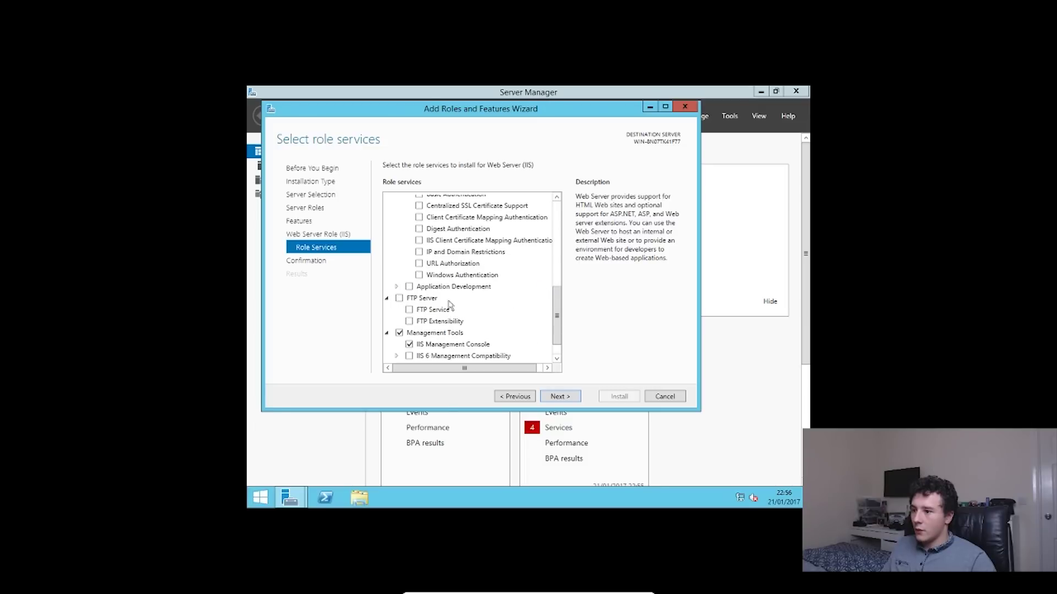
left_click(399, 299)
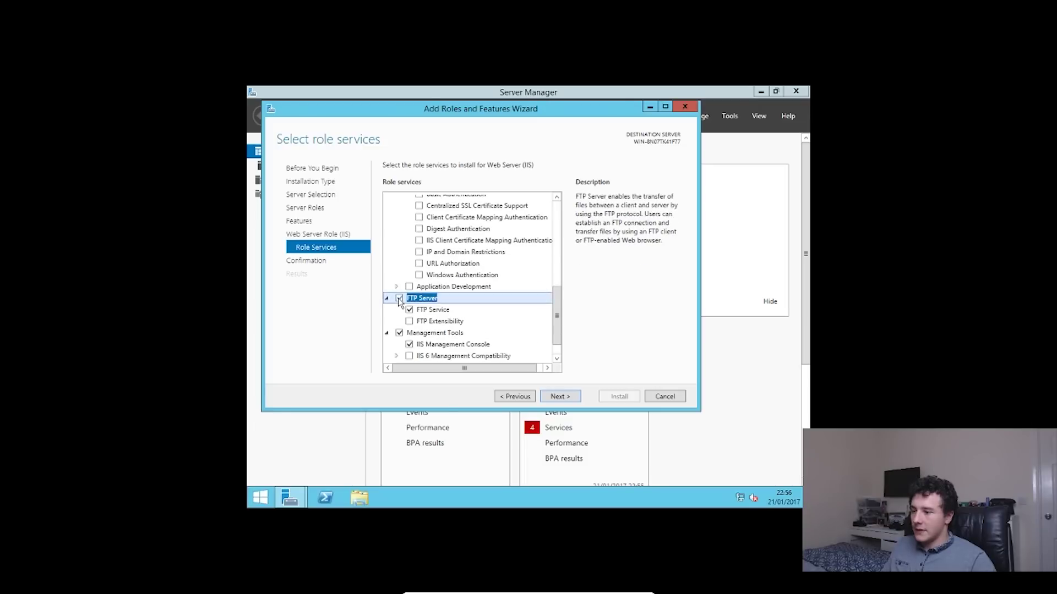
left_click(569, 396)
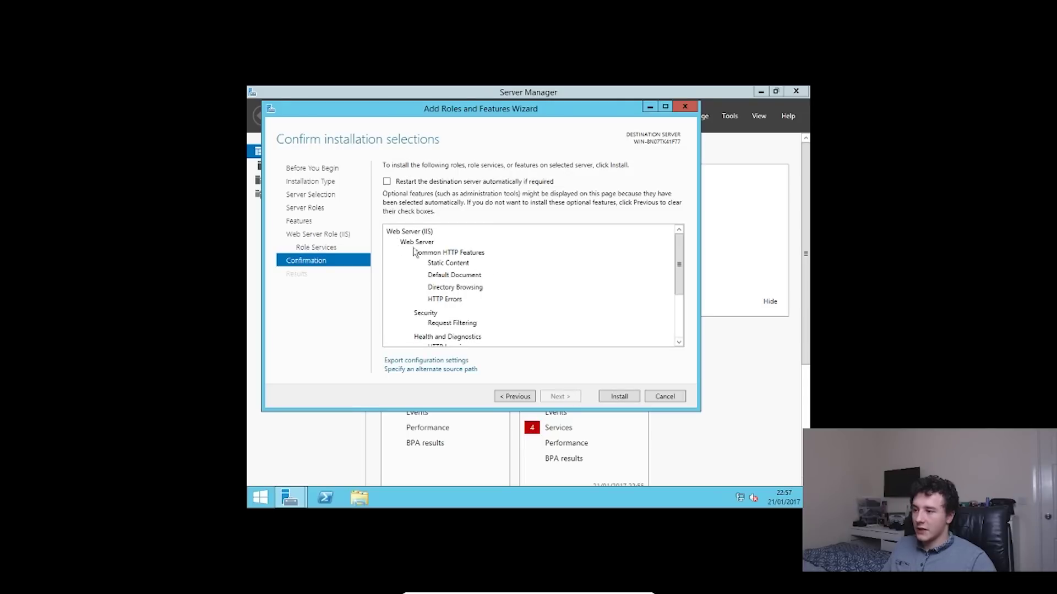
left_click(631, 398)
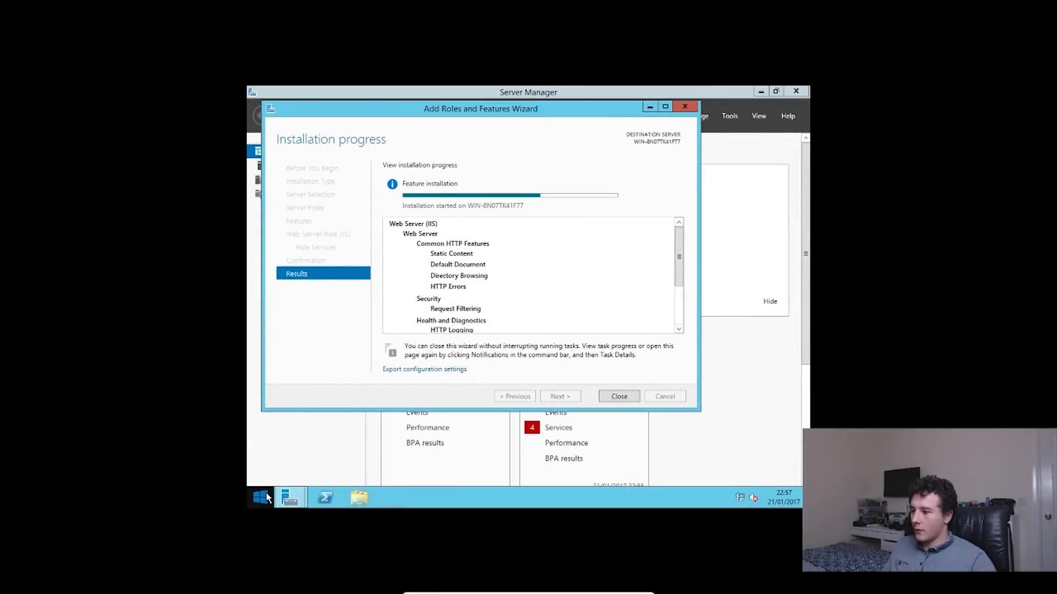
Open File Explorer from the Start screen.
right_click(263, 498)
left_click(263, 498)
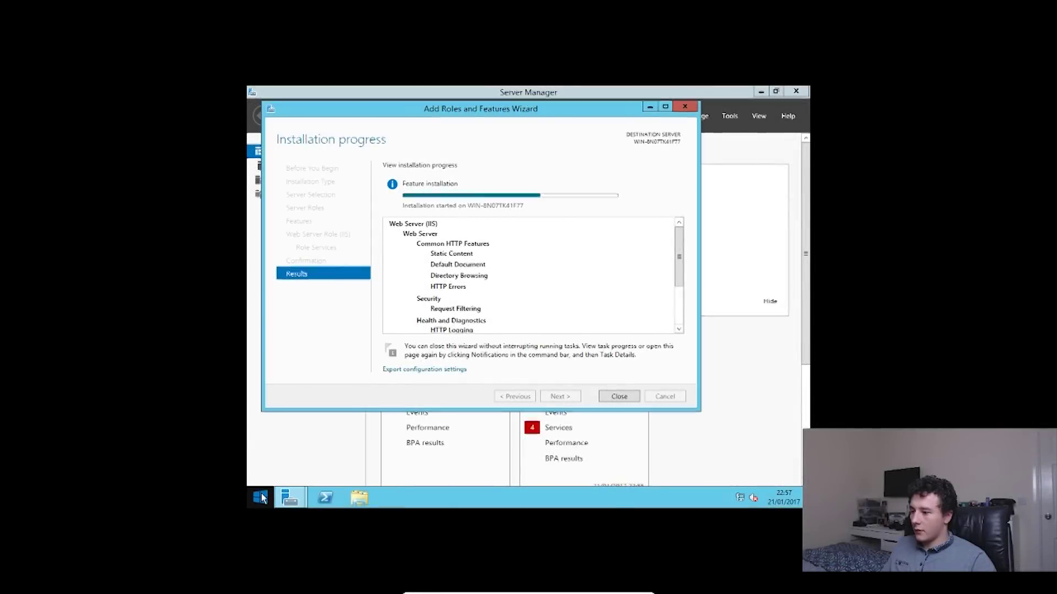
left_click(347, 304)
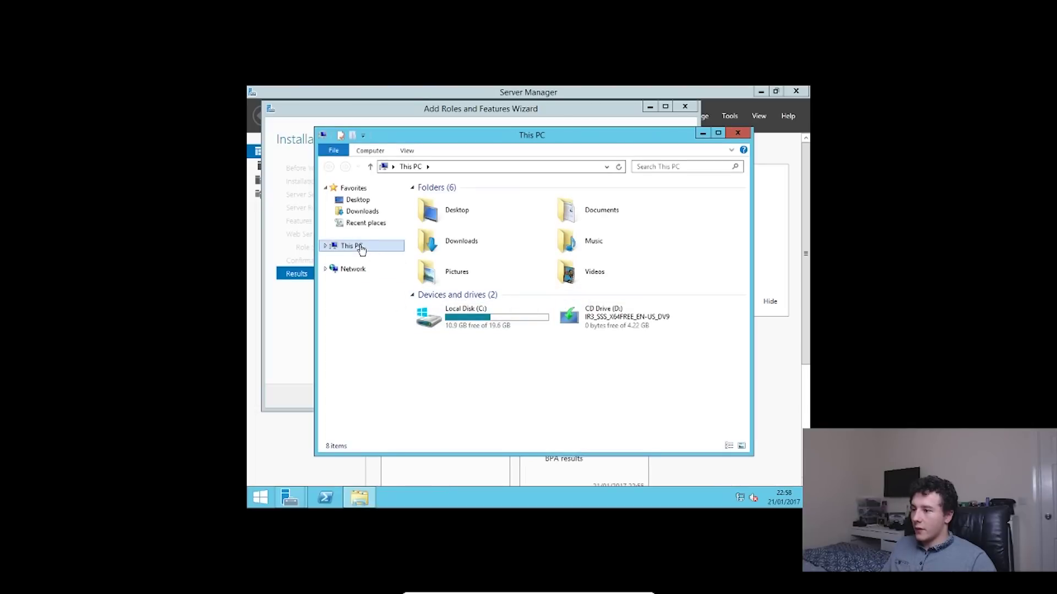
Join the server to the demmsec domain with administrator credentials and acknowledge the welcome message.
right_click(359, 250)
left_click(414, 371)
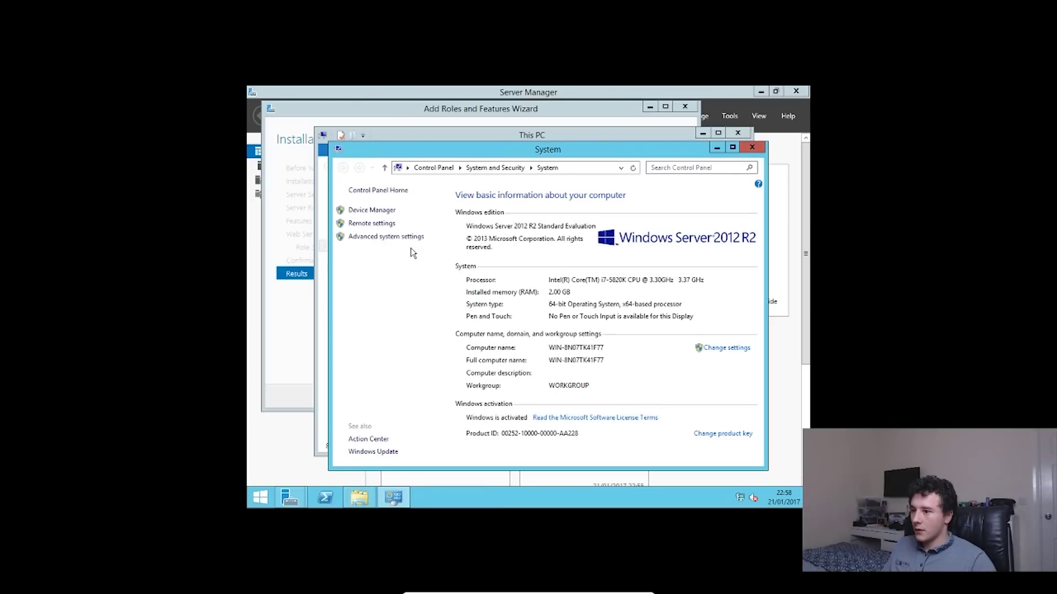
left_click(706, 355)
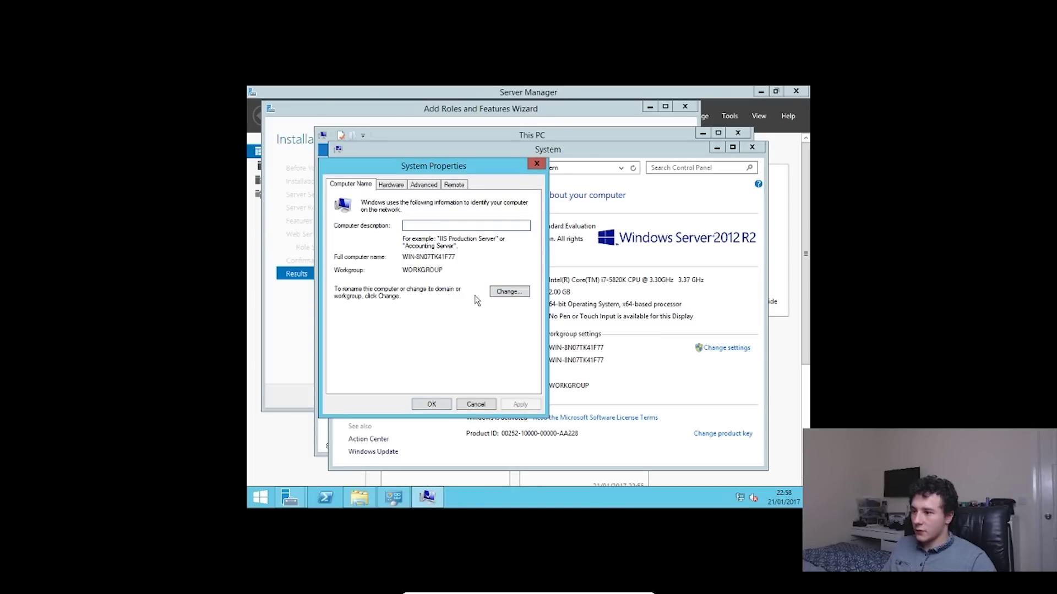
left_click(508, 293)
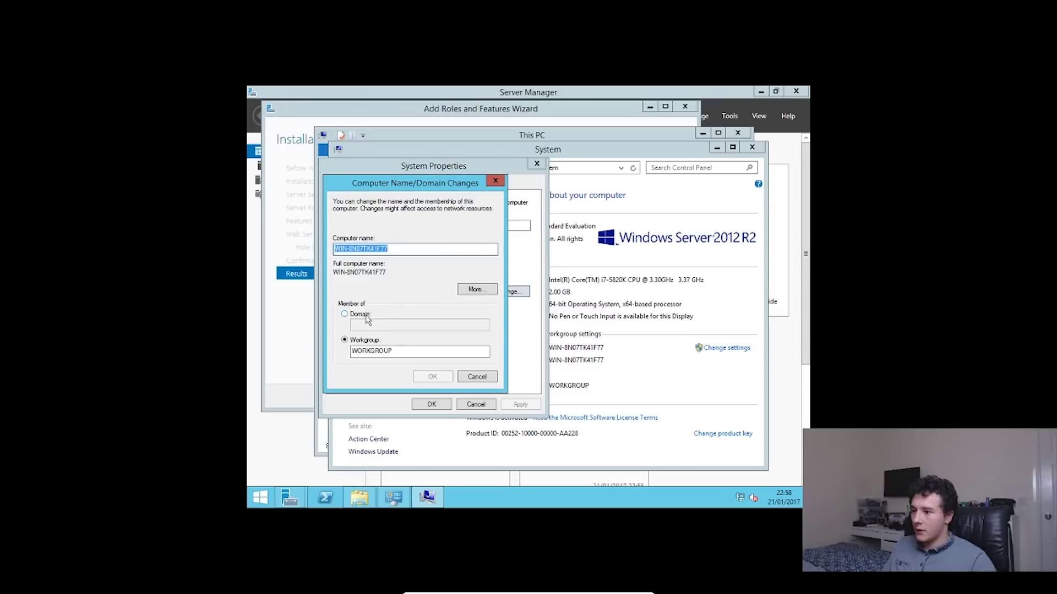
left_click(345, 314)
type("demmsec")
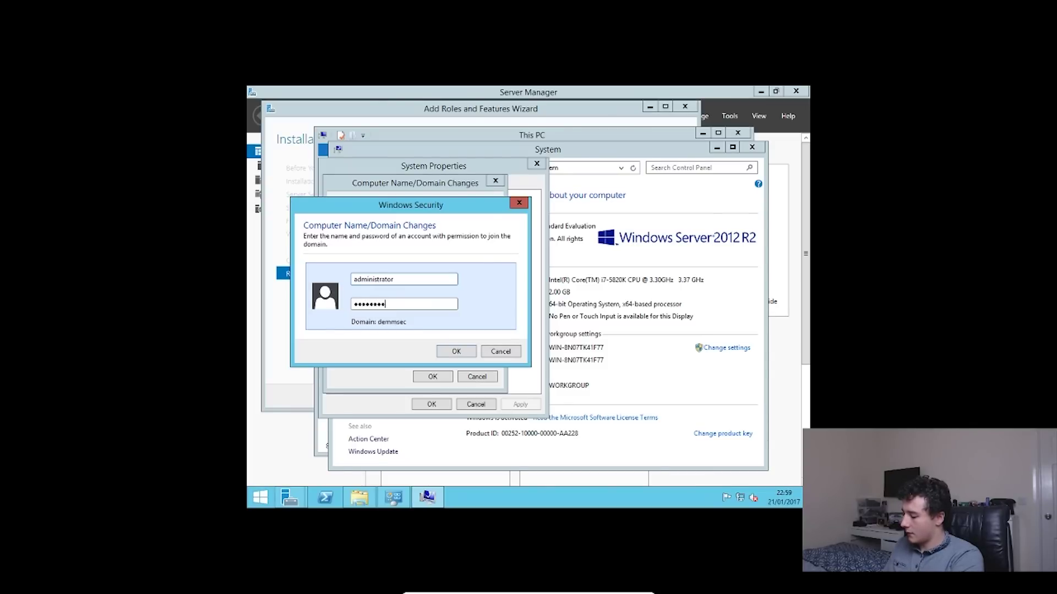
key("Return")
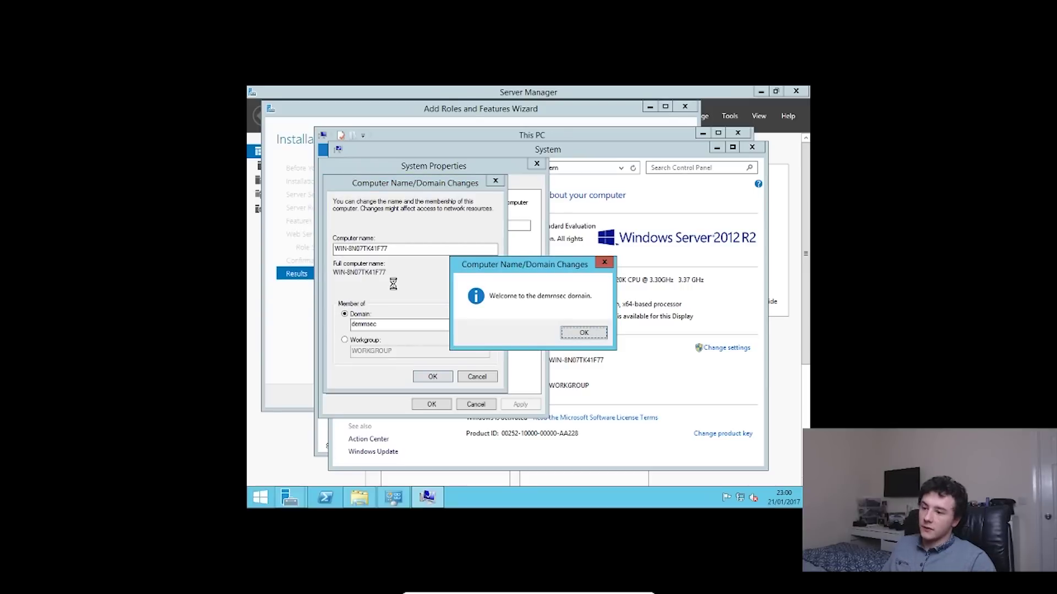
left_click(575, 333)
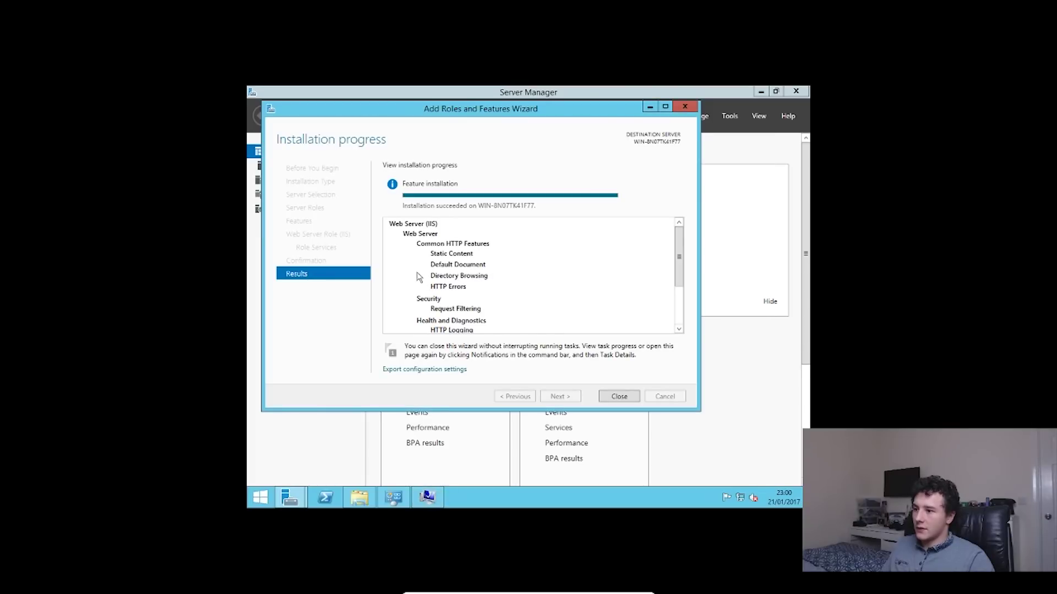
Acknowledge the restart notice, close System Properties, and restart the server now.
left_click(425, 498)
left_click(594, 308)
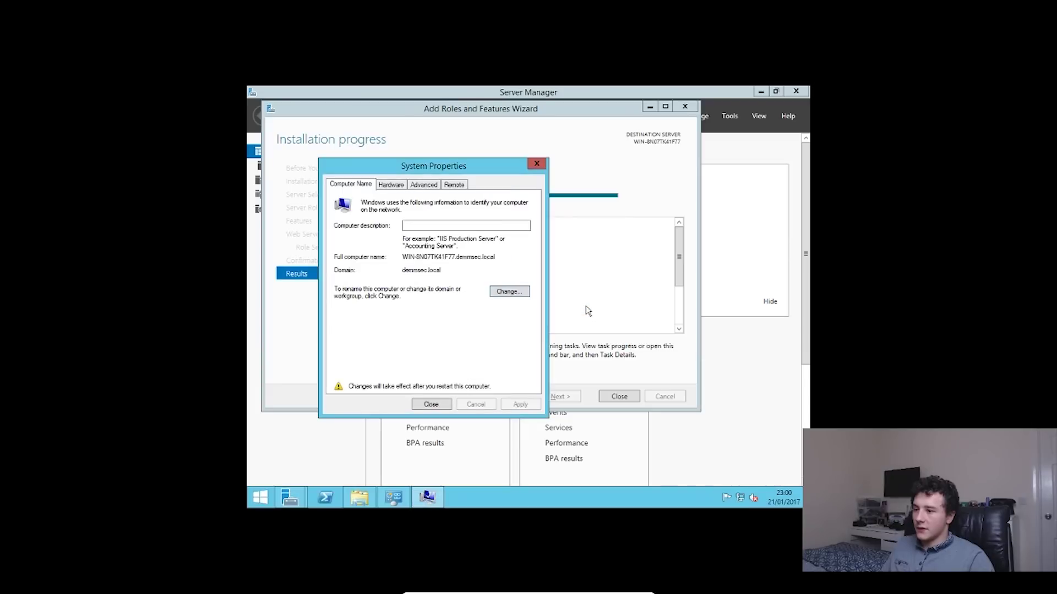
left_click(432, 404)
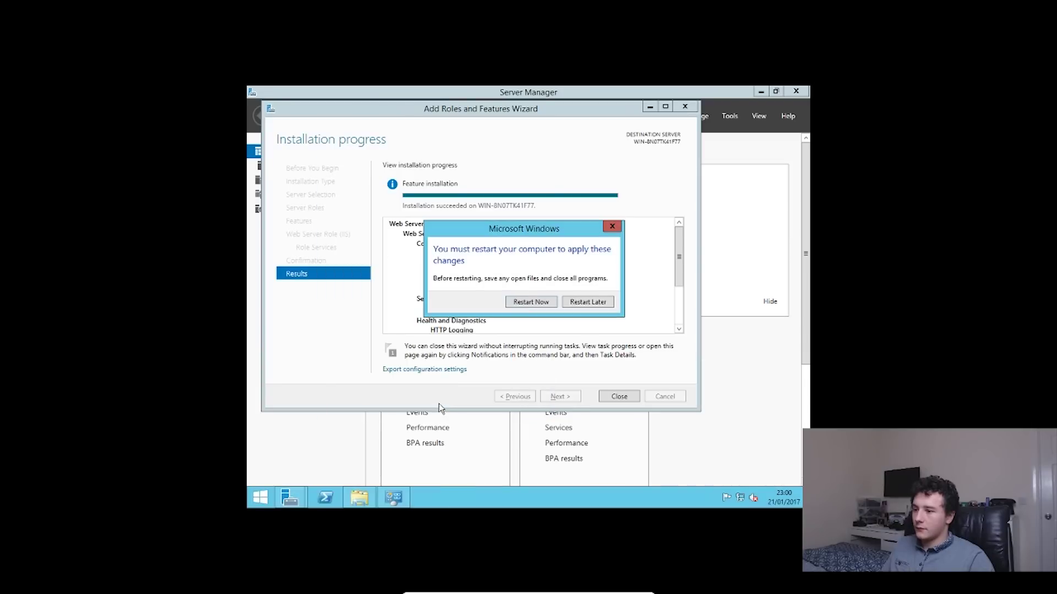
left_click(531, 302)
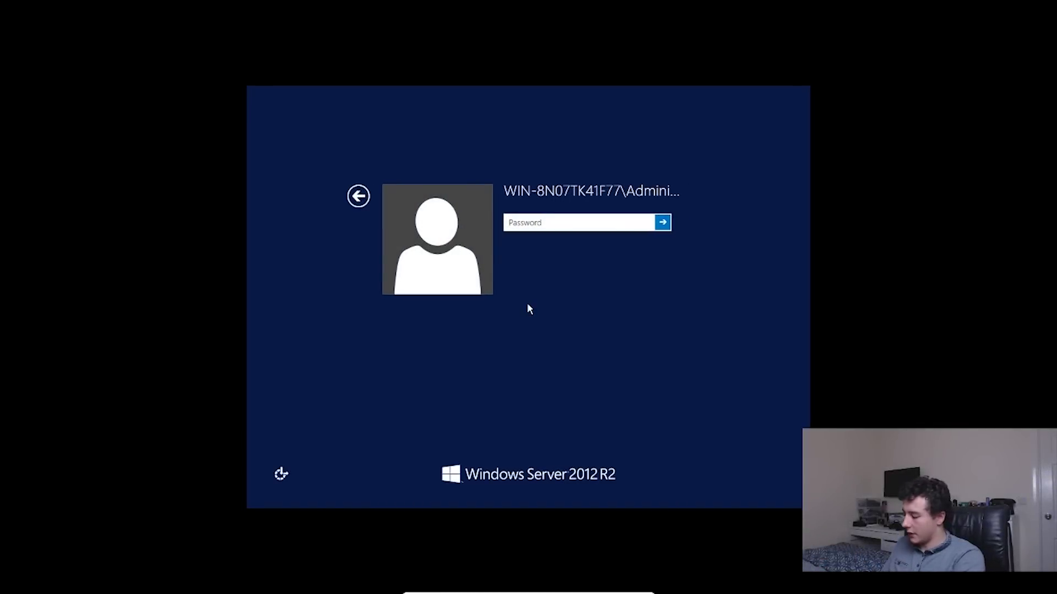
type("**")
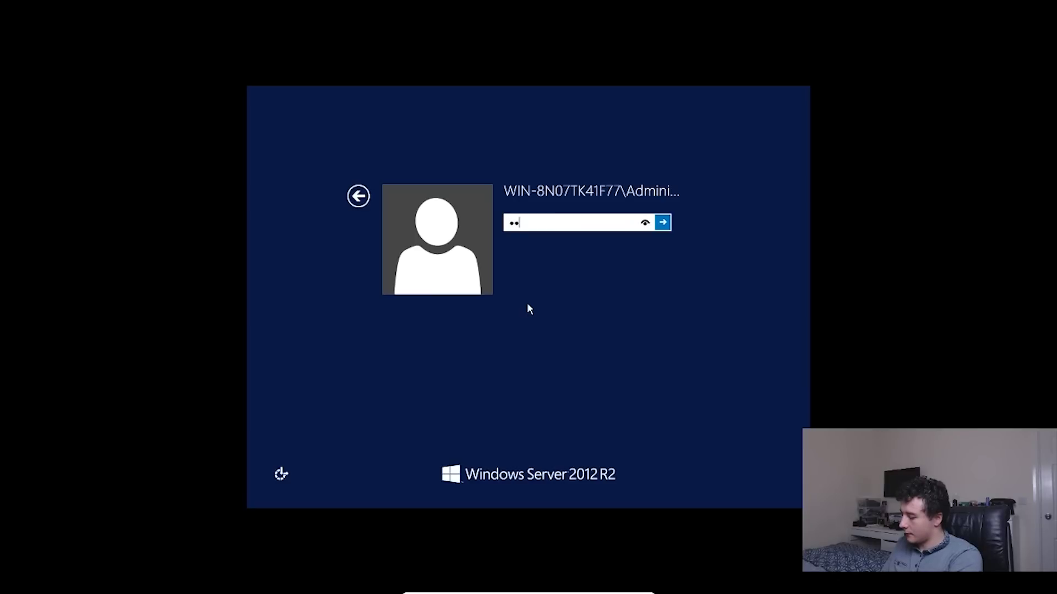
type("********")
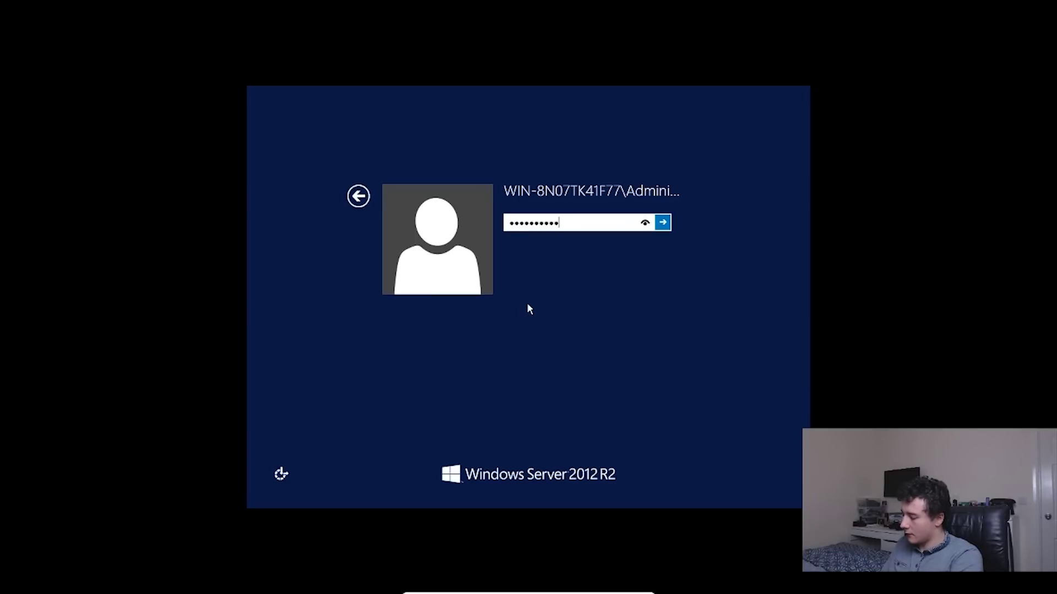
type("*")
Sign back in as Administrator to reach the dashboard with the IIS and File and Storage Services roles.
key("Return")
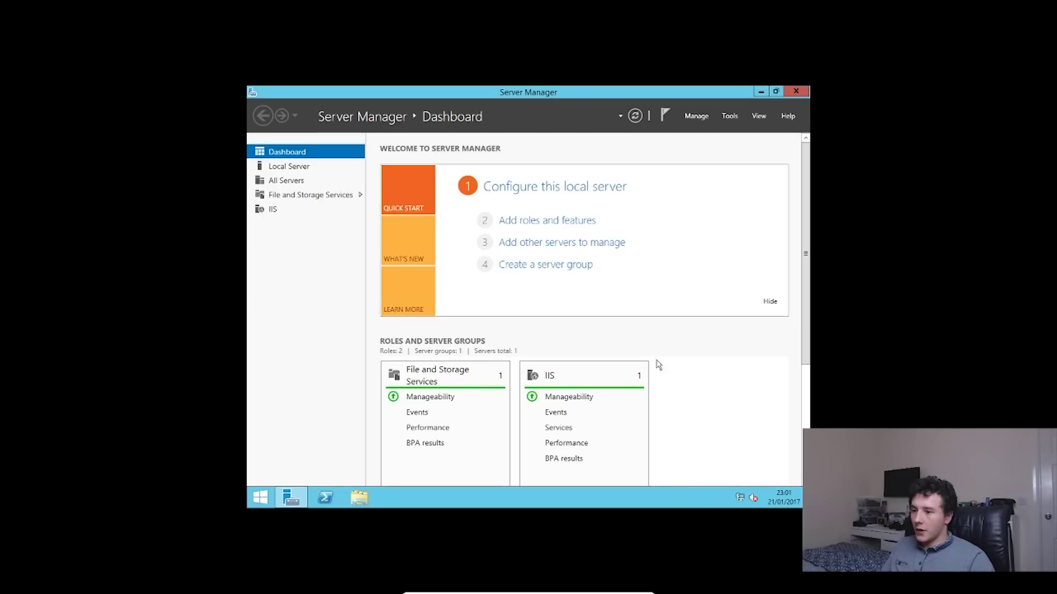
scroll(660, 366, "down", 1)
scroll(672, 365, "down", 1)
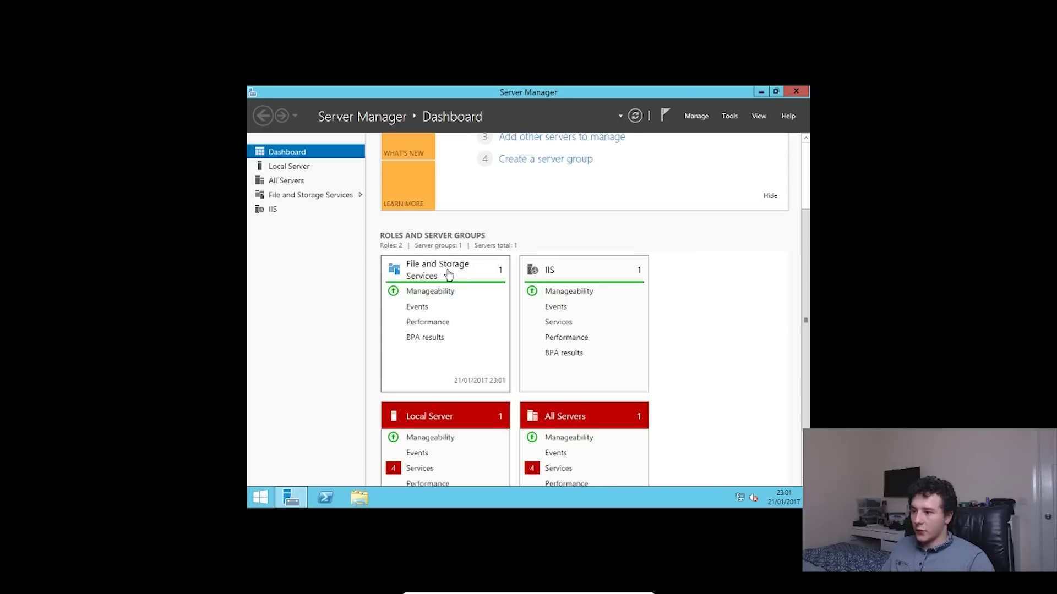